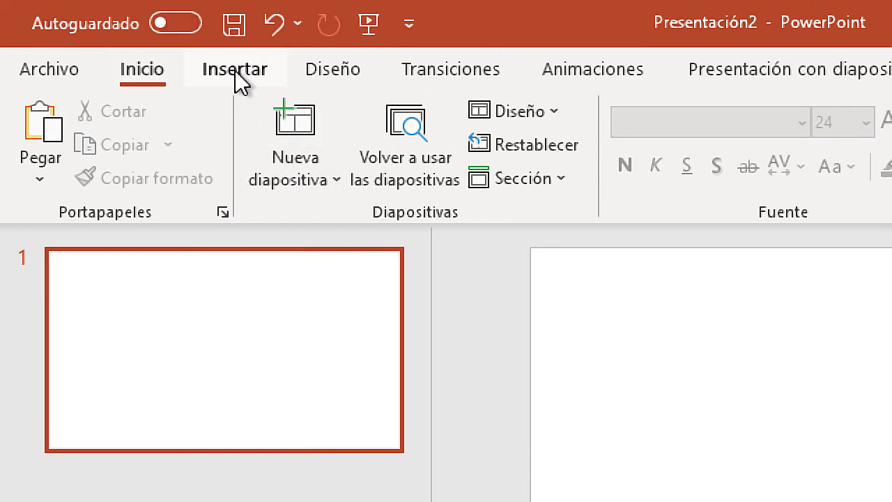
# Insert an empty equation placeholder on the blank slide from the Insertar tab
pyautogui.click(233, 72)
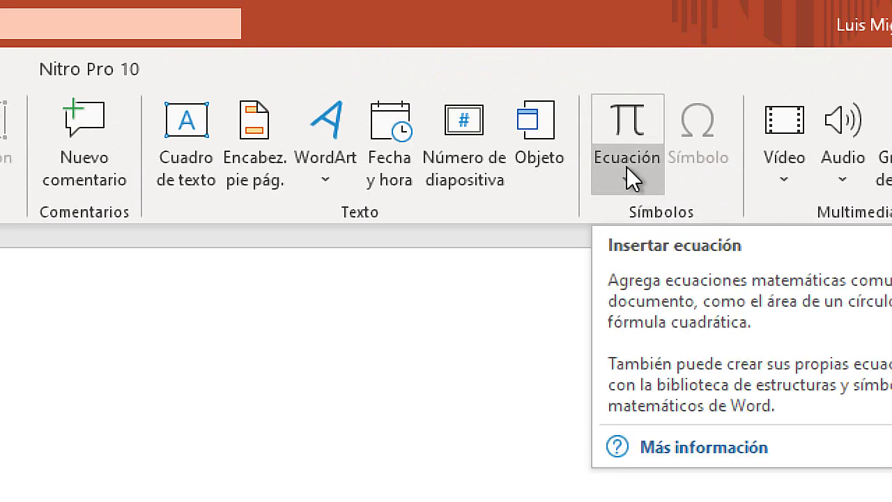
pyautogui.click(630, 125)
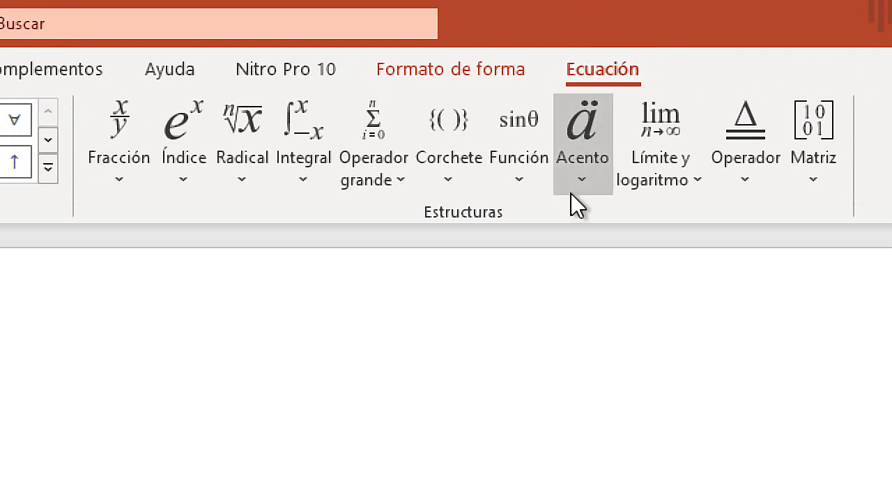
# Apply the overbar accent to the equation and place the cursor in its empty slot
pyautogui.click(583, 173)
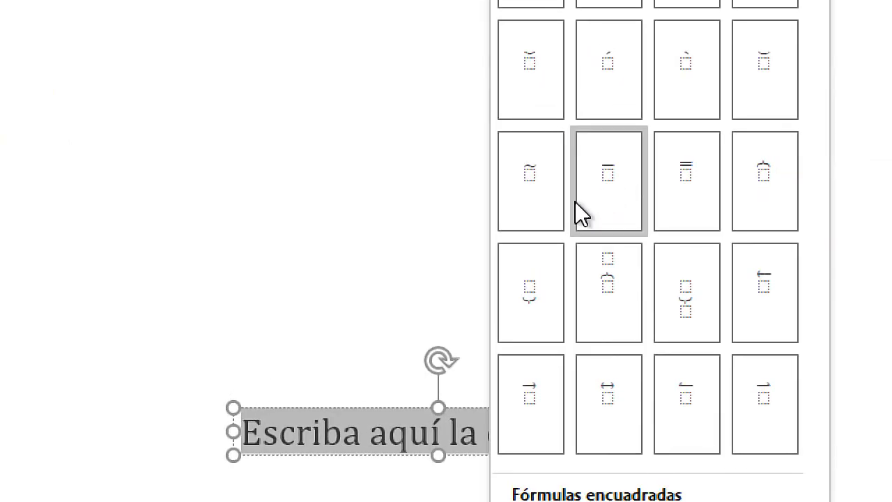
pyautogui.click(612, 170)
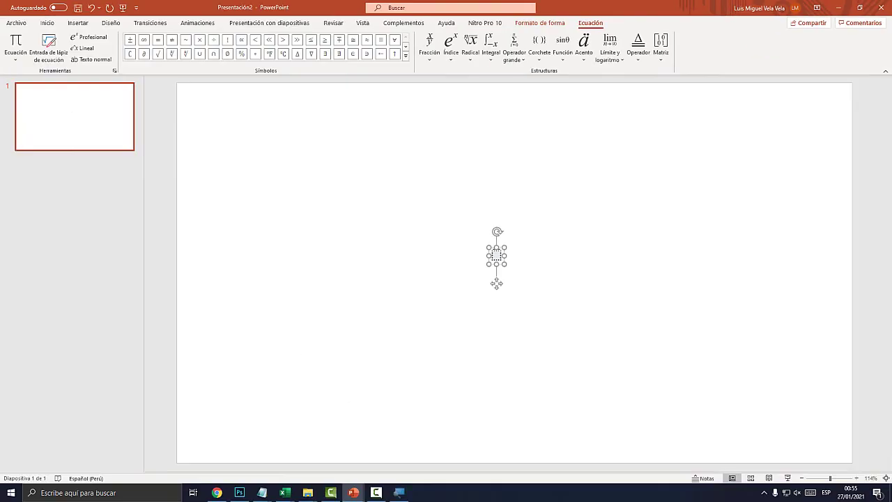
pyautogui.press('super')
pyautogui.press('Escape')
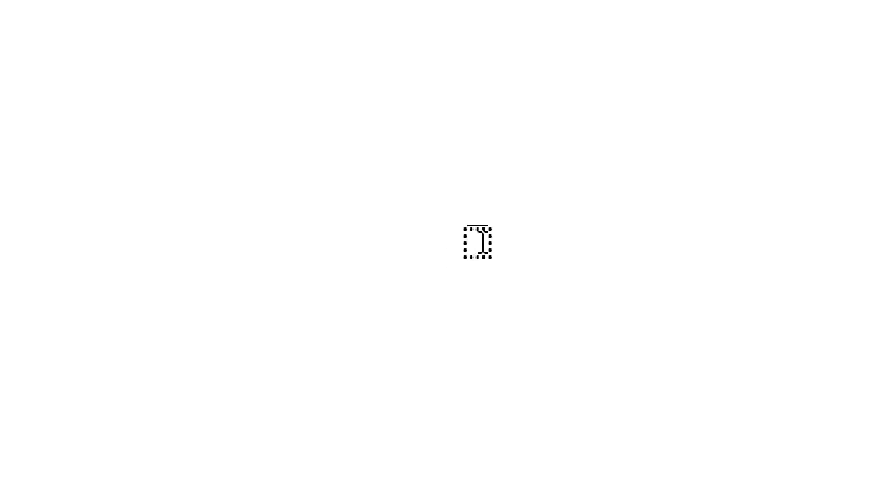
pyautogui.click(488, 245)
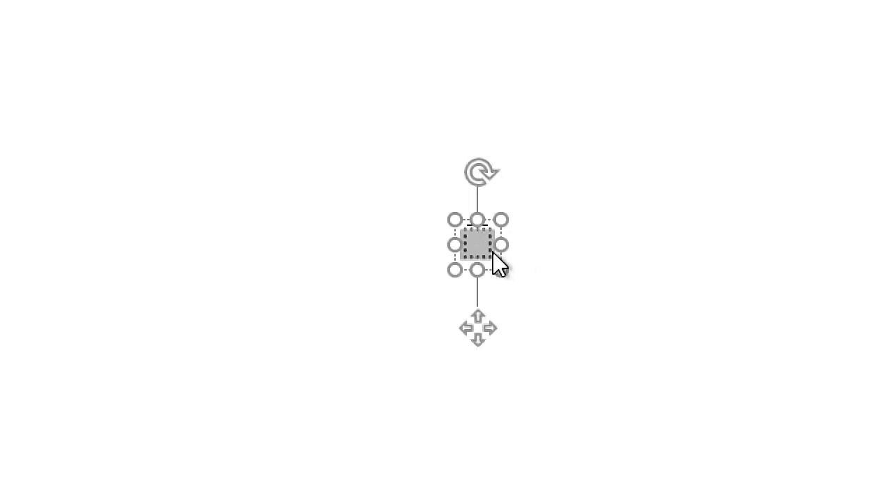
pyautogui.click(518, 264)
pyautogui.click(477, 243)
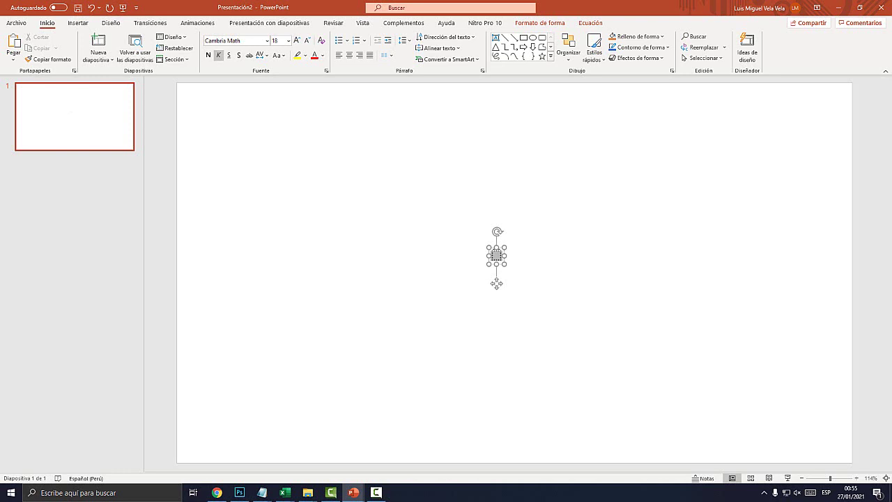
# Type 'El Tío Tech' under the overbar and set it to font size 96
pyautogui.write('El Tío Tech')
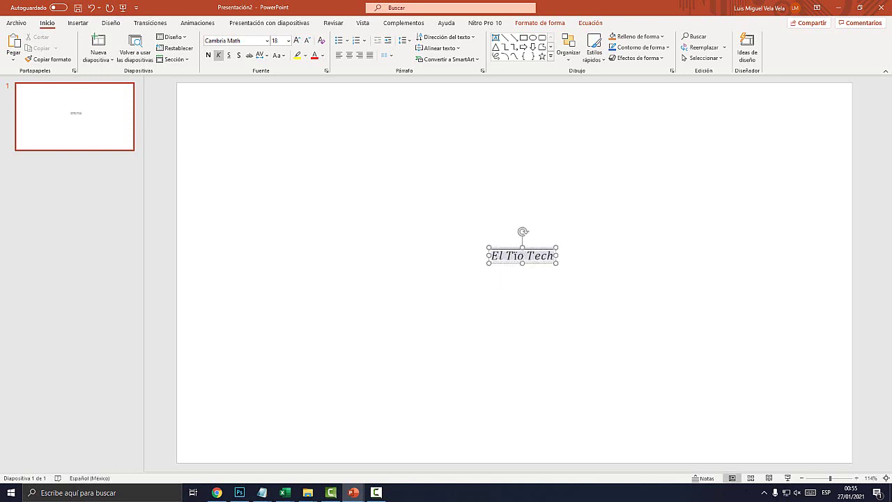
pyautogui.moveTo(554, 255); pyautogui.dragTo(490, 255)
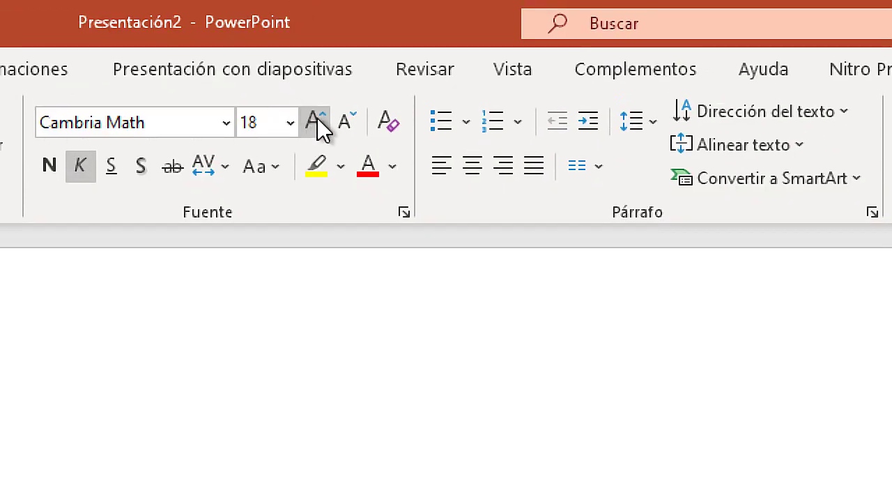
pyautogui.click(290, 125)
pyautogui.press('Down')
pyautogui.press('Down')
pyautogui.press('Down')
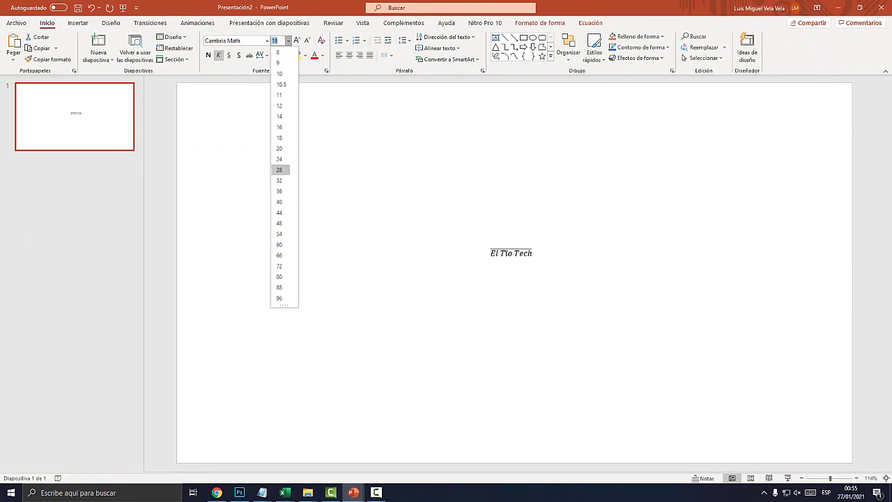
pyautogui.press('Down')
pyautogui.press('Down')
pyautogui.press('Down')
pyautogui.press('Down')
pyautogui.press('Down')
pyautogui.press('Down')
pyautogui.press('Down')
pyautogui.press('Return')
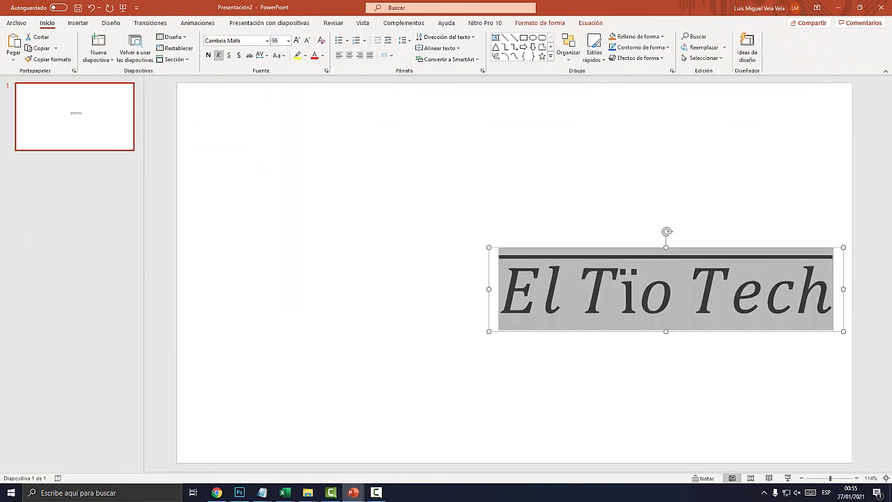
pyautogui.press('Escape')
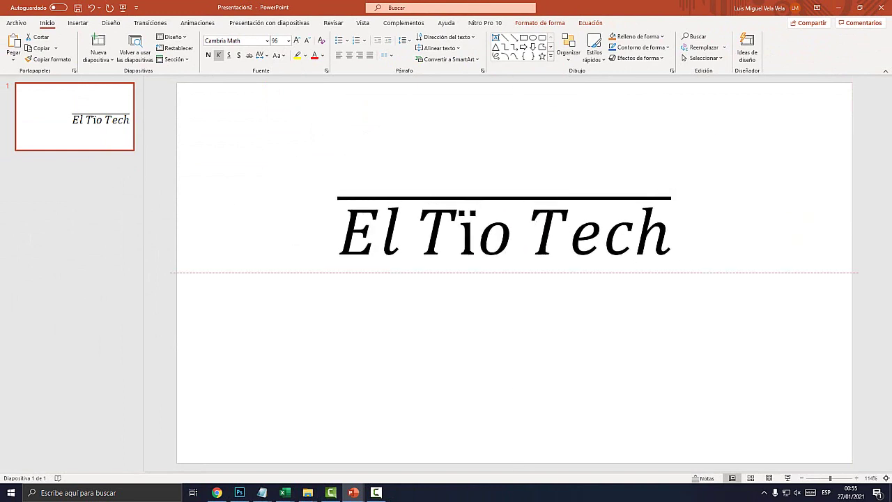
# Replace the overlined text with '2b + 3b', removing the leftover letters
pyautogui.hotkey('shift', 'Right')
pyautogui.hotkey('shift', 'Right')
pyautogui.hotkey('shift', 'Right')
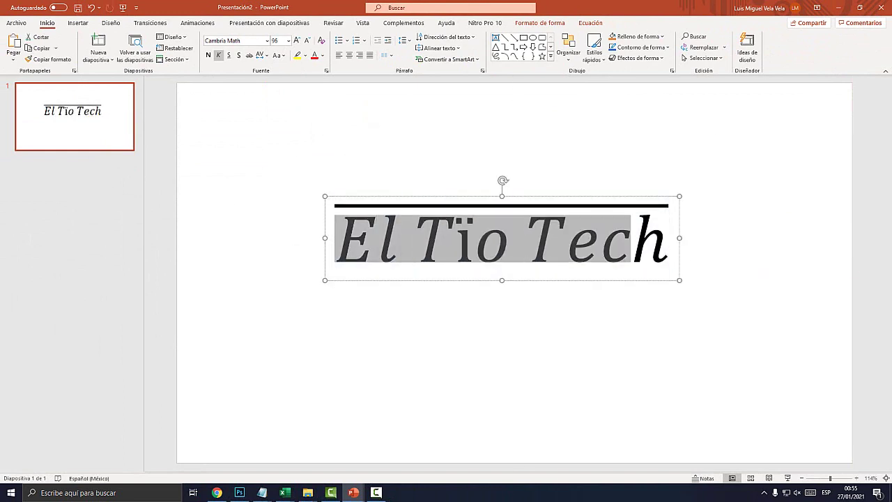
pyautogui.hotkey('shift', 'Right')
pyautogui.hotkey('shift', 'Right')
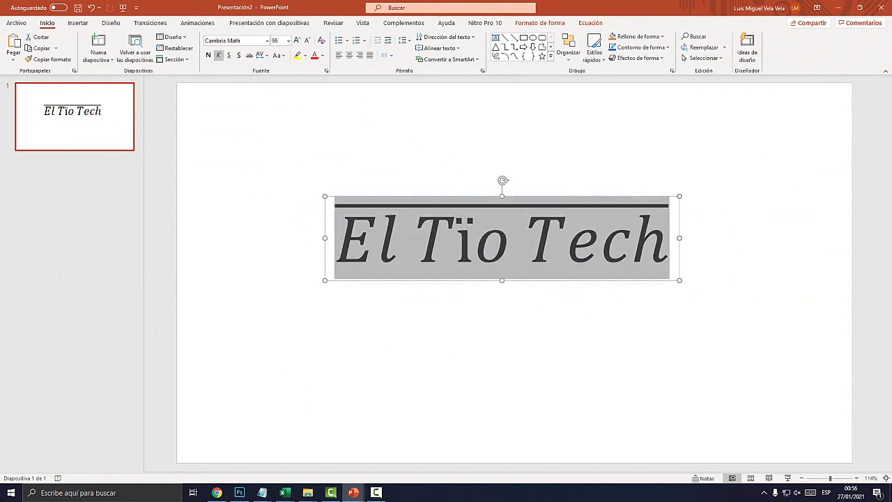
pyautogui.write('a')
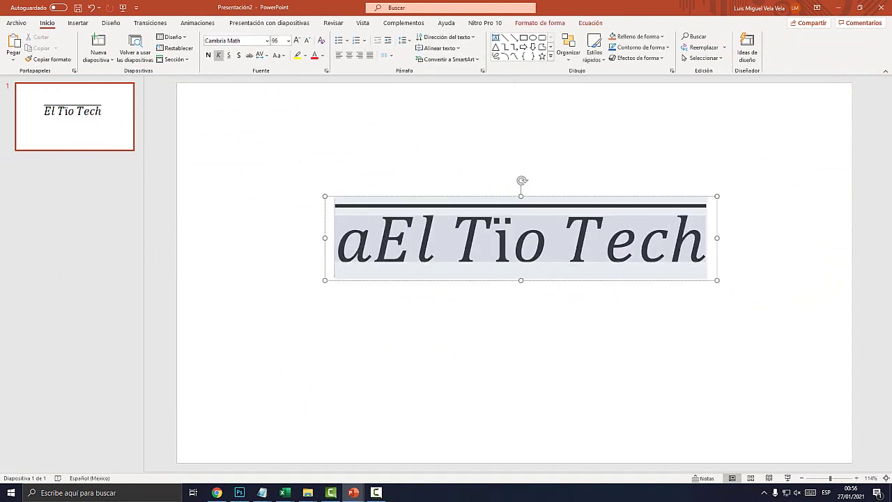
pyautogui.write('sdf')
pyautogui.press('Delete')
pyautogui.press('Delete')
pyautogui.press('Delete')
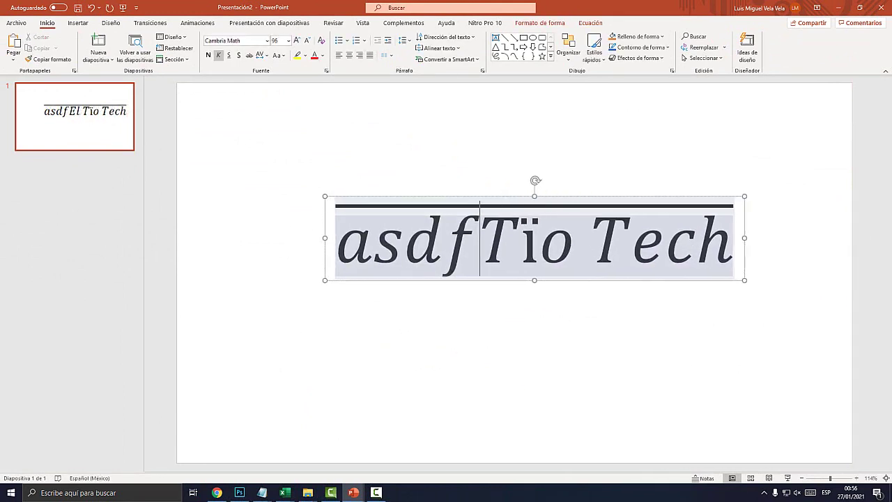
pyautogui.press('Delete')
pyautogui.press('Delete')
pyautogui.press('Delete')
pyautogui.press('Delete')
pyautogui.press('Delete')
pyautogui.press('Delete')
pyautogui.press('BackSpace')
pyautogui.press('BackSpace')
pyautogui.press('BackSpace')
pyautogui.press('BackSpace')
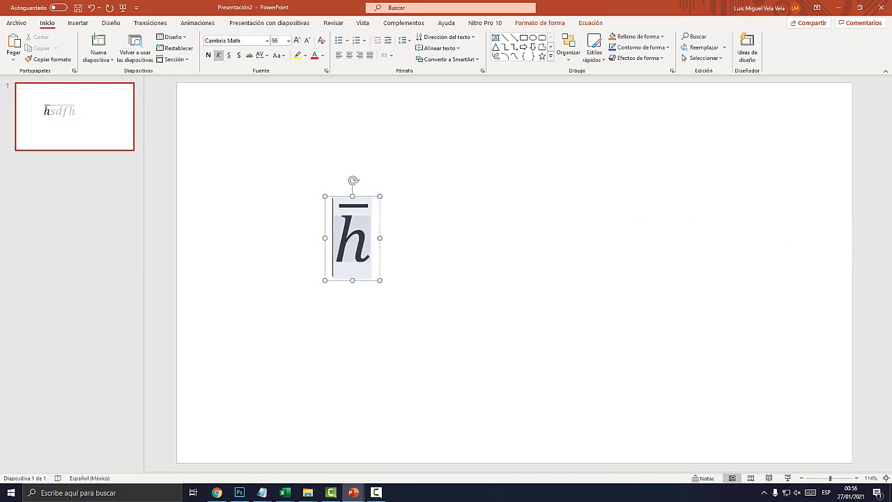
pyautogui.write('2b ')
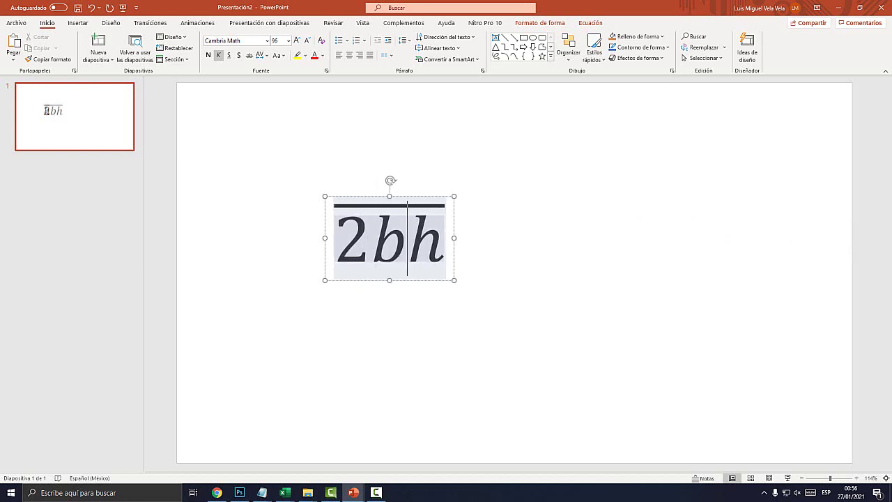
pyautogui.write('+ ')
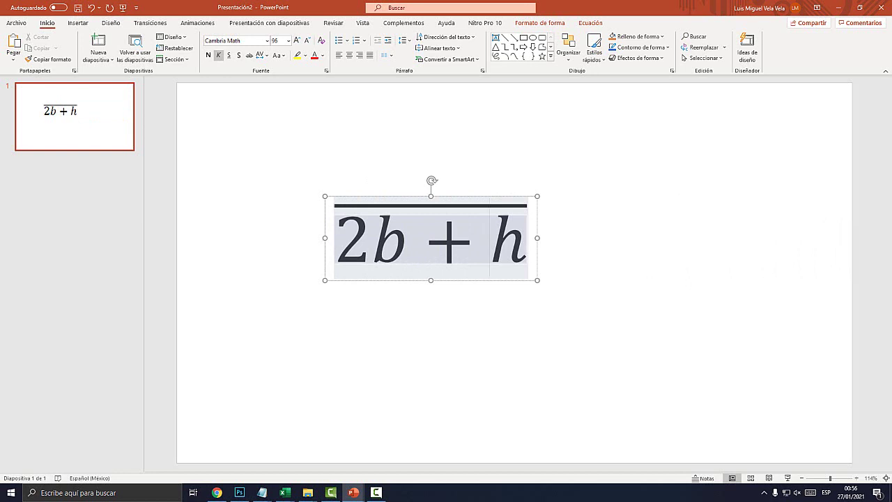
pyautogui.write('3b')
pyautogui.hotkey('shift', 'Right')
pyautogui.press('BackSpace')
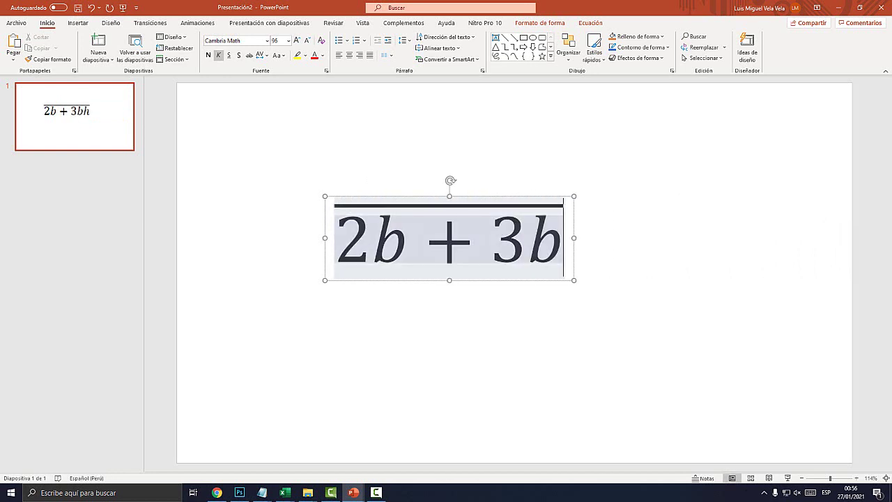
# Select the whole equation box and delete it from the slide
pyautogui.press('Escape')
pyautogui.press('Escape')
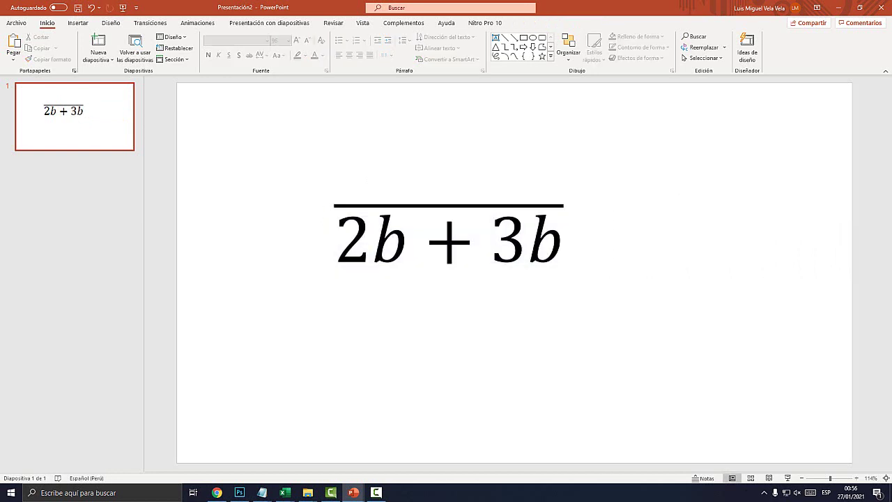
pyautogui.click(424, 237)
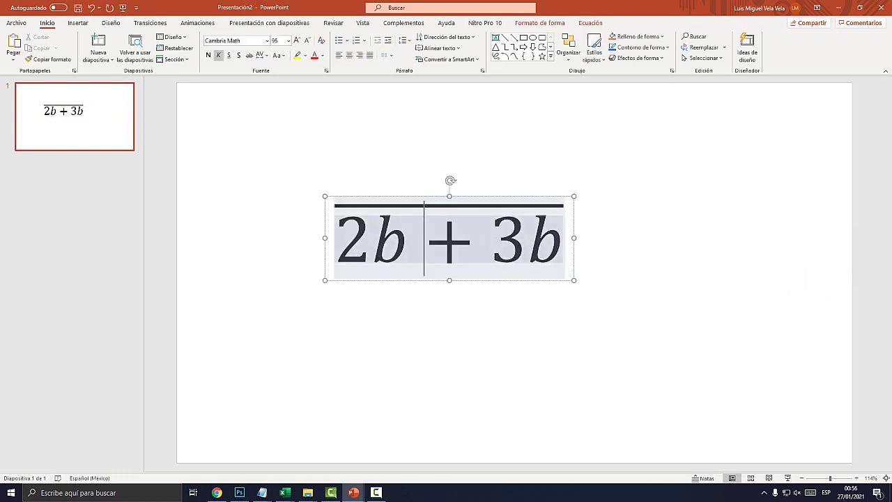
pyautogui.press('Escape')
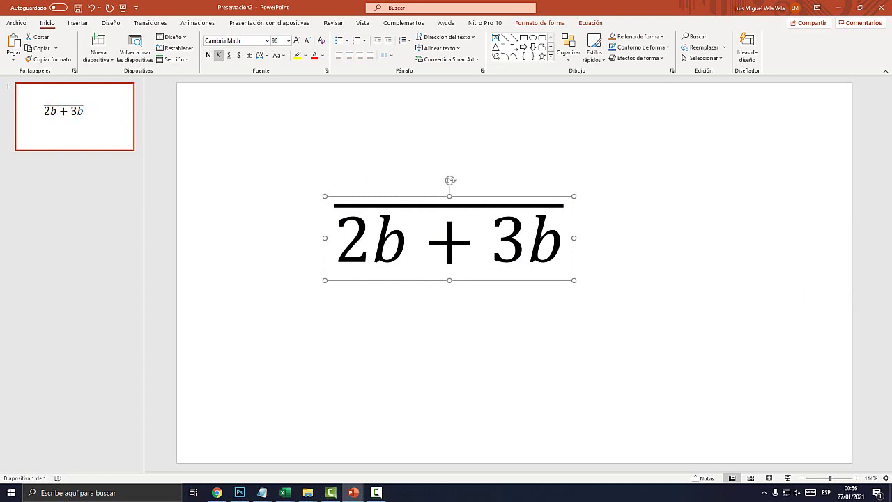
pyautogui.press('Delete')
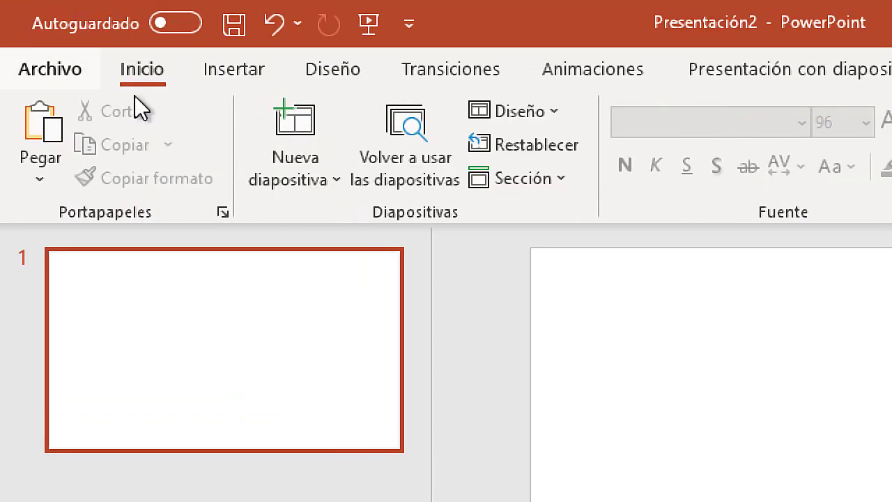
# Draw a large rectangle on the slide and move it up and left
pyautogui.click(79, 23)
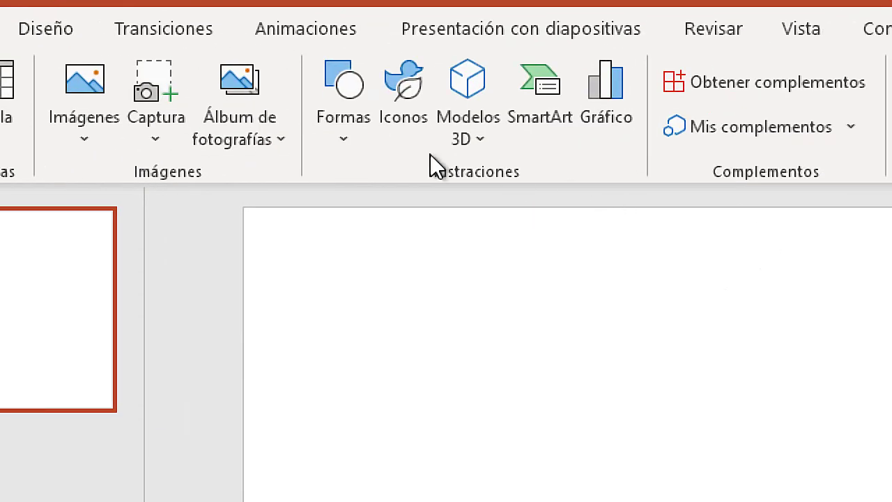
pyautogui.click(344, 136)
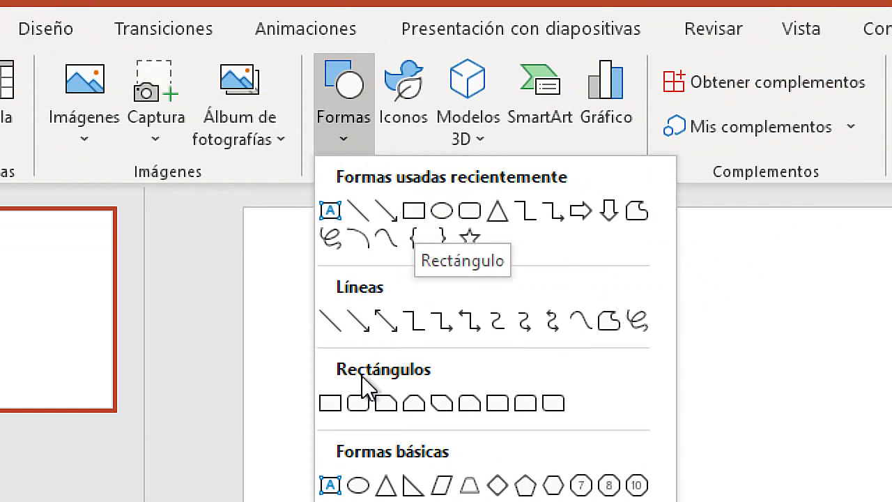
pyautogui.click(330, 403)
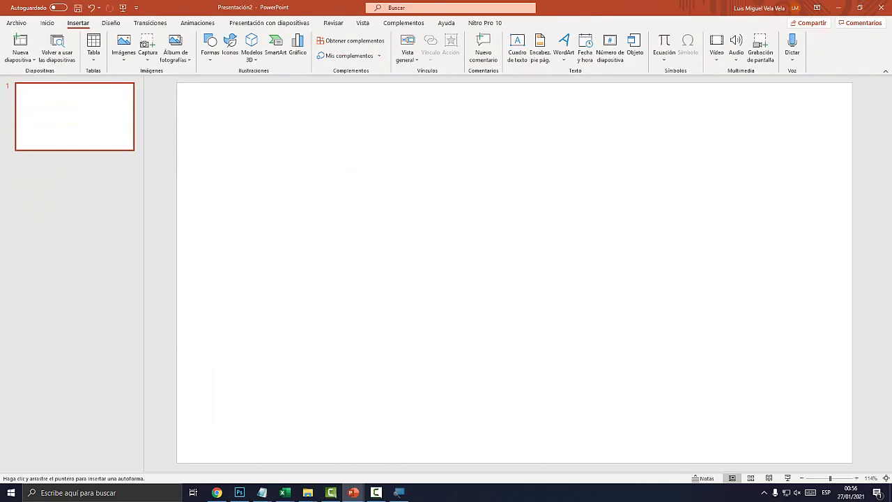
pyautogui.moveTo(341, 150); pyautogui.dragTo(700, 361)
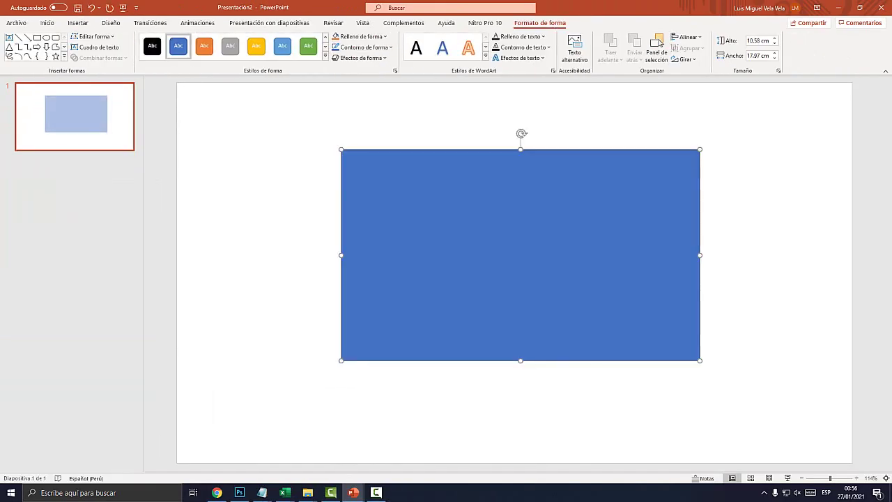
pyautogui.moveTo(521, 255)
pyautogui.mouseDown()
pyautogui.moveTo(393, 241)
pyautogui.moveTo(440, 248)
pyautogui.mouseUp()
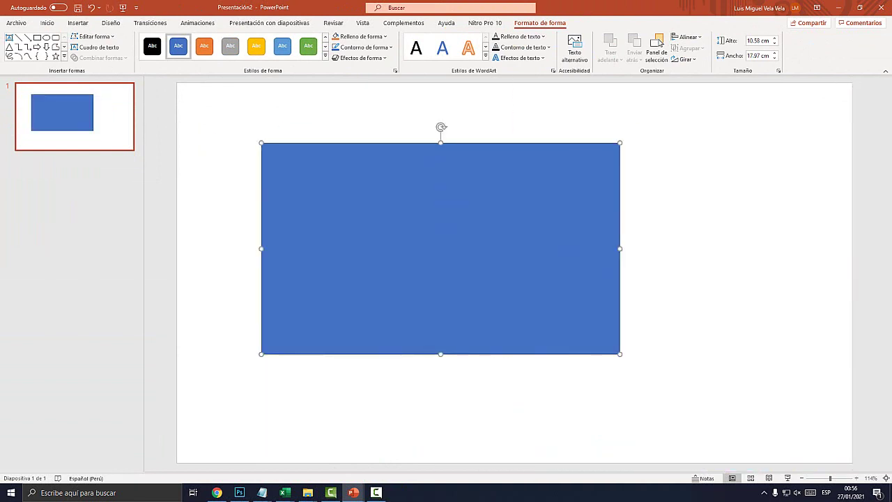
# Start editing text inside the rectangle, then bring up teclado.png in Photoshop
pyautogui.rightClick(410, 183)
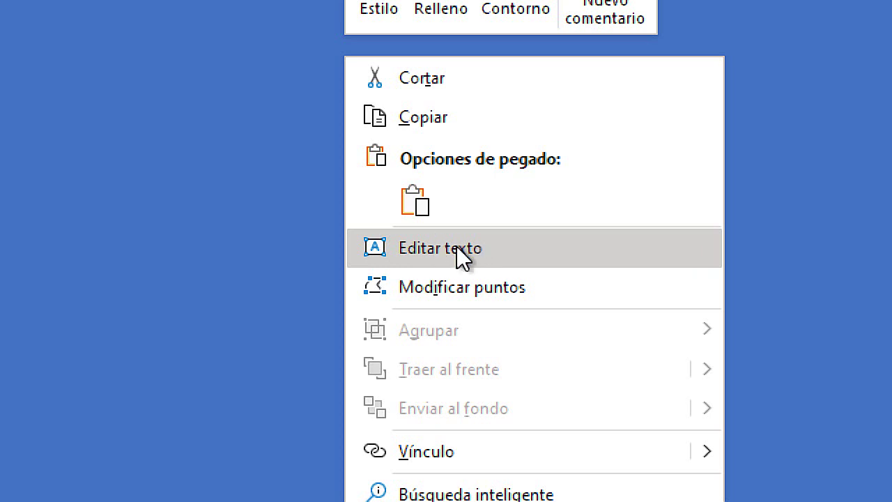
pyautogui.click(457, 248)
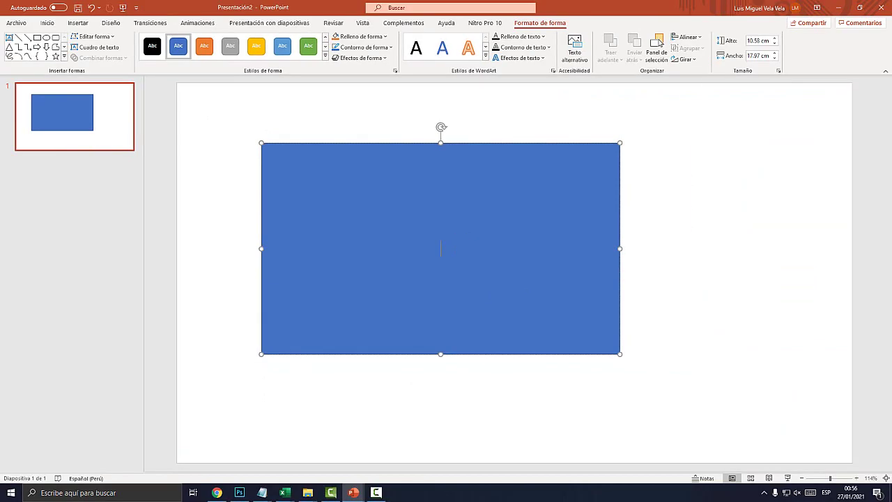
pyautogui.click(239, 492)
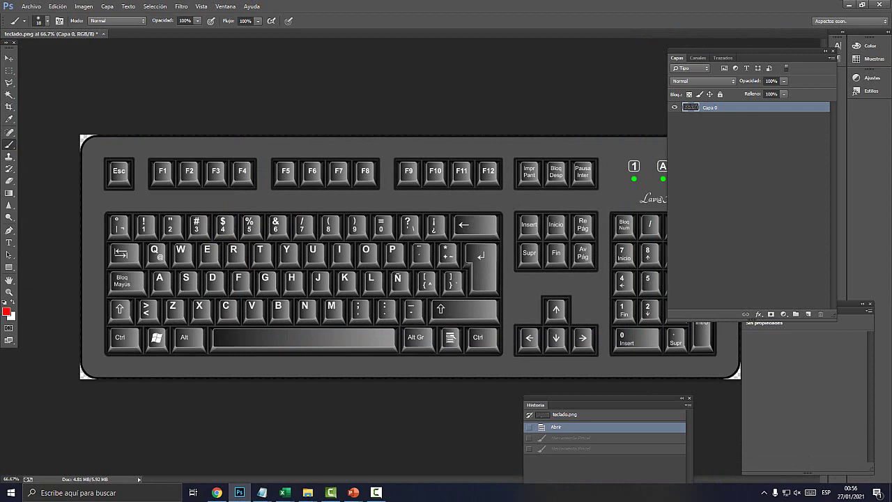
# Circle the right Shift and hyphen keys in red, then type an underscore line in the rectangle
pyautogui.hotkey('ctrl', '+')
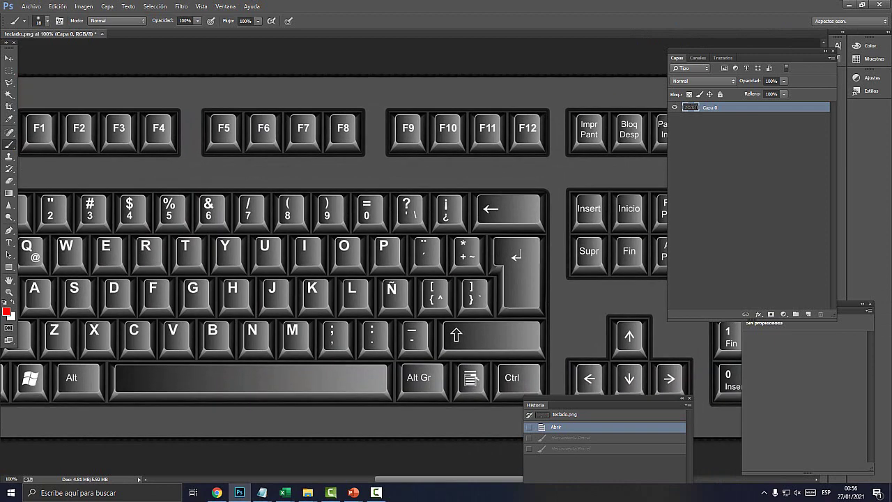
pyautogui.moveTo(519, 313)
pyautogui.mouseDown()
pyautogui.moveTo(517, 362)
pyautogui.moveTo(536, 322)
pyautogui.mouseUp()
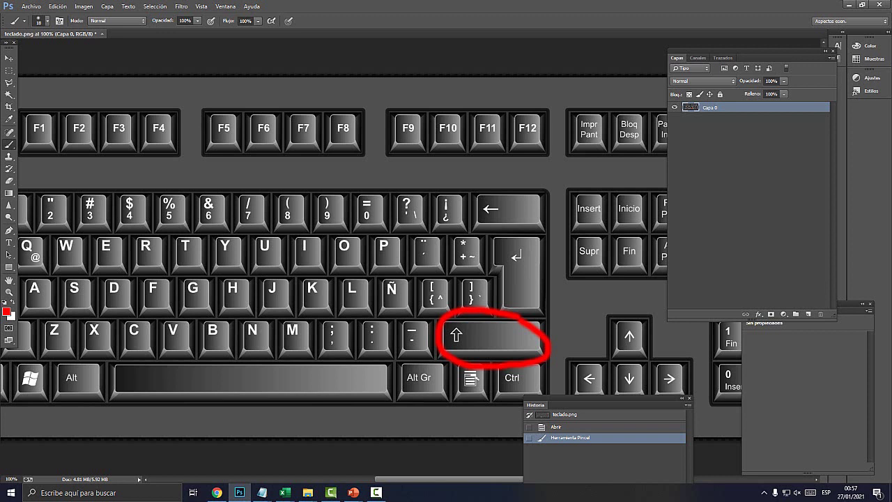
pyautogui.moveTo(436, 325)
pyautogui.mouseDown()
pyautogui.moveTo(416, 308)
pyautogui.moveTo(390, 337)
pyautogui.moveTo(421, 359)
pyautogui.moveTo(435, 321)
pyautogui.mouseUp()
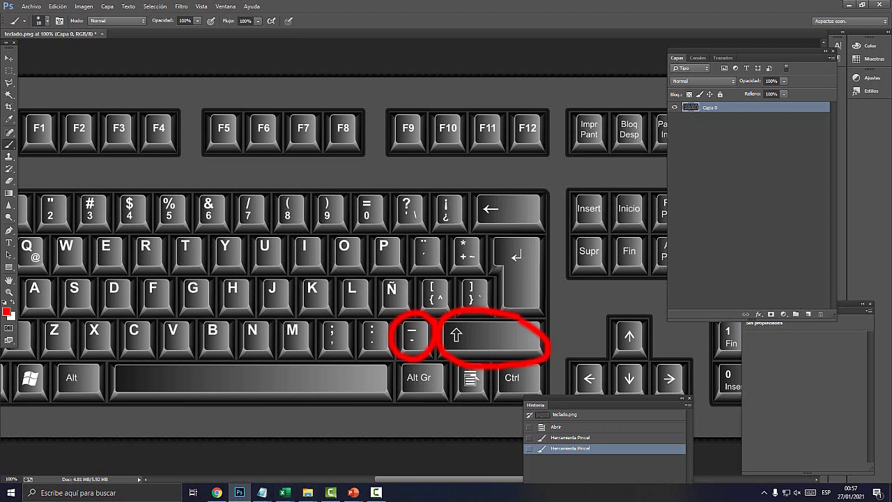
pyautogui.click(353, 493)
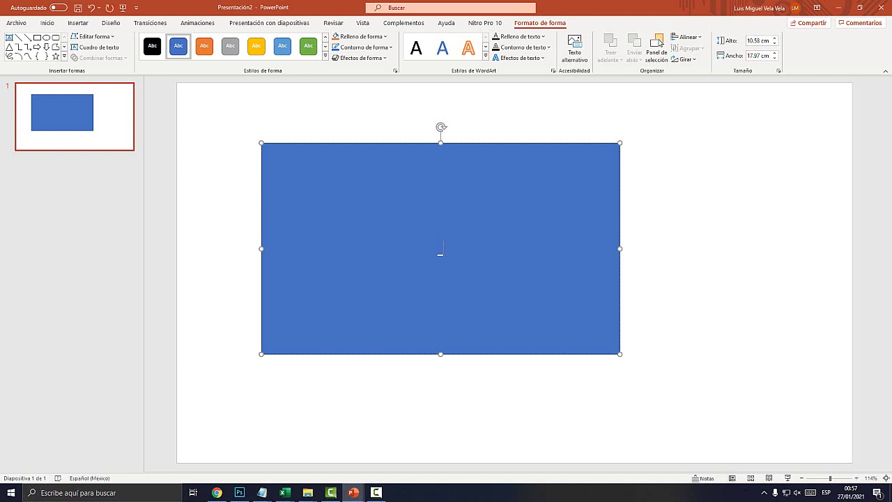
pyautogui.write('__________________________')
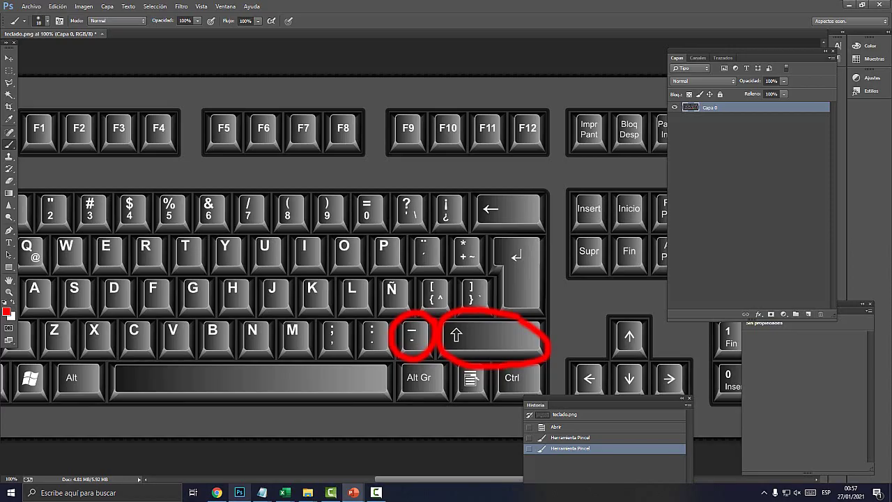
# Undo those circles and instead circle the left Shift and Enter keys in red
pyautogui.click(239, 493)
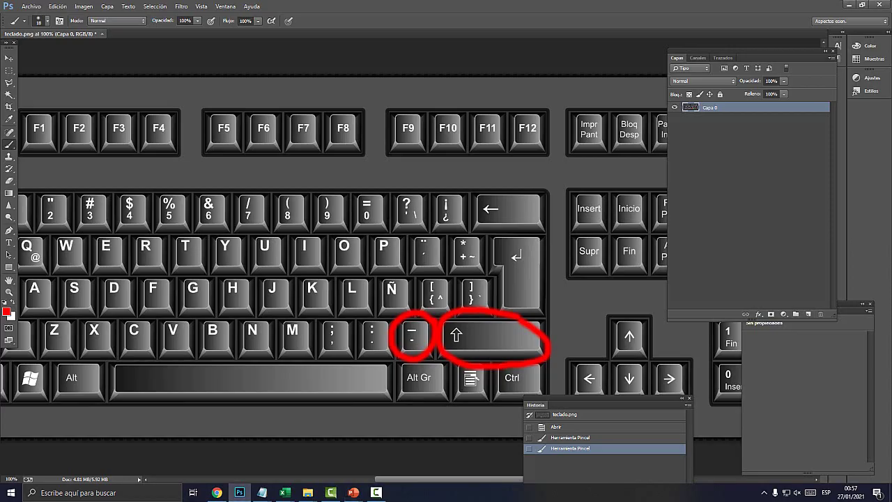
pyautogui.hotkey('ctrl', 'alt', 'z')
pyautogui.hotkey('ctrl', 'alt', 'z')
pyautogui.hotkey('ctrl', '-')
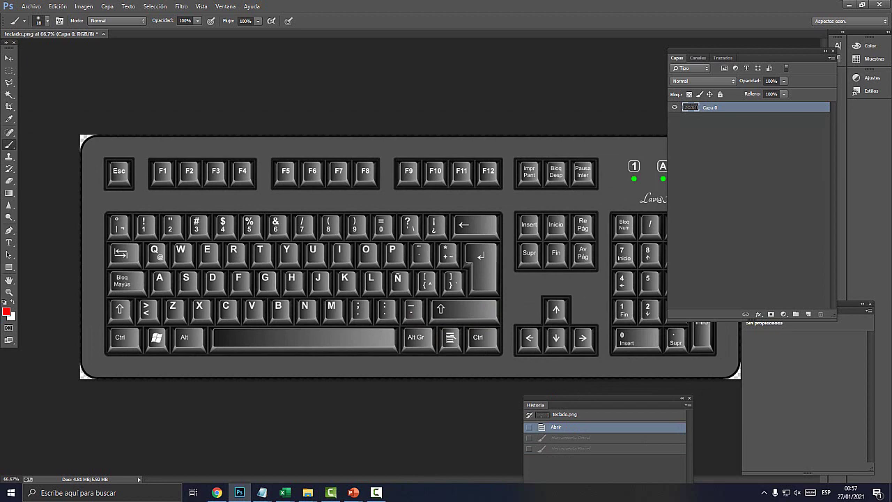
pyautogui.hotkey('ctrl', '+')
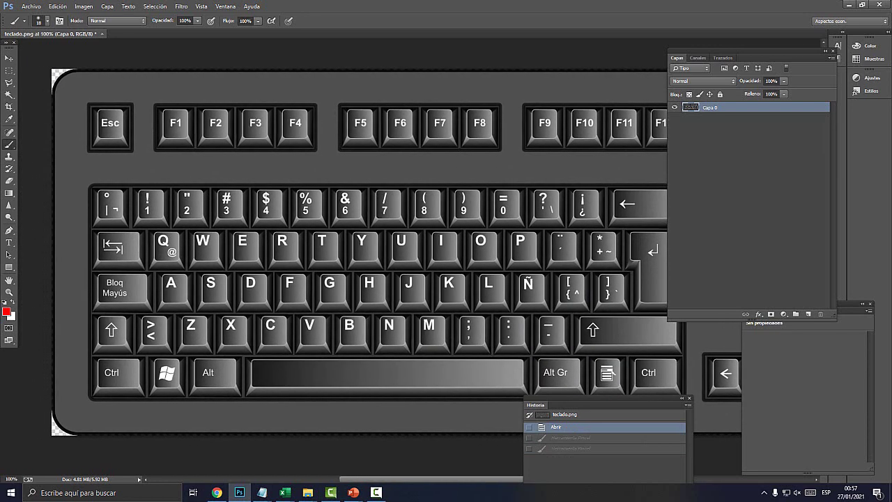
pyautogui.moveTo(131, 311)
pyautogui.mouseDown()
pyautogui.moveTo(105, 308)
pyautogui.moveTo(92, 340)
pyautogui.moveTo(124, 344)
pyautogui.moveTo(129, 315)
pyautogui.mouseUp()
pyautogui.moveTo(418, 244); pyautogui.dragTo(325, 254)
pyautogui.moveTo(597, 237)
pyautogui.mouseDown()
pyautogui.moveTo(529, 225)
pyautogui.moveTo(545, 313)
pyautogui.moveTo(592, 241)
pyautogui.mouseUp()
pyautogui.moveTo(348, 279); pyautogui.dragTo(498, 281)
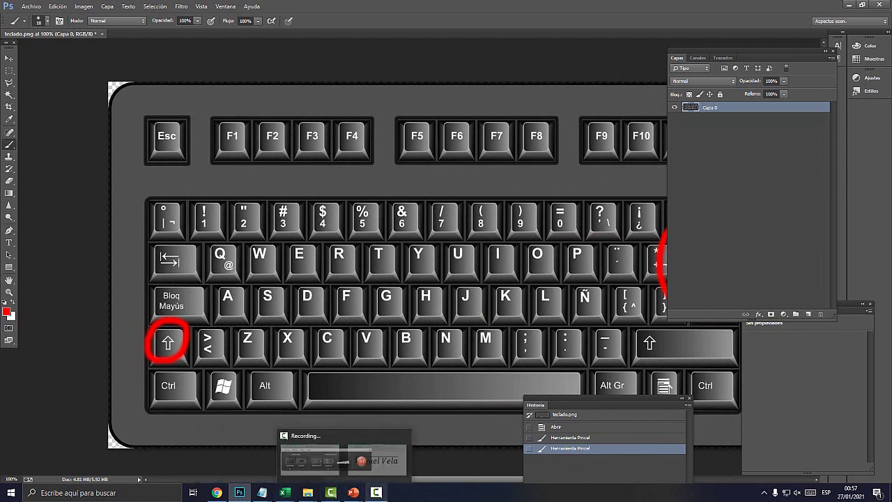
pyautogui.click(376, 492)
pyautogui.moveTo(354, 492)
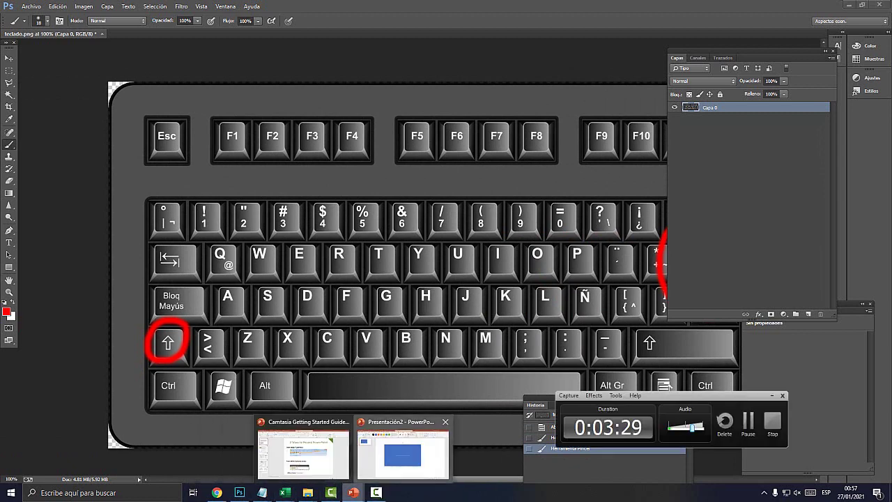
pyautogui.click(404, 449)
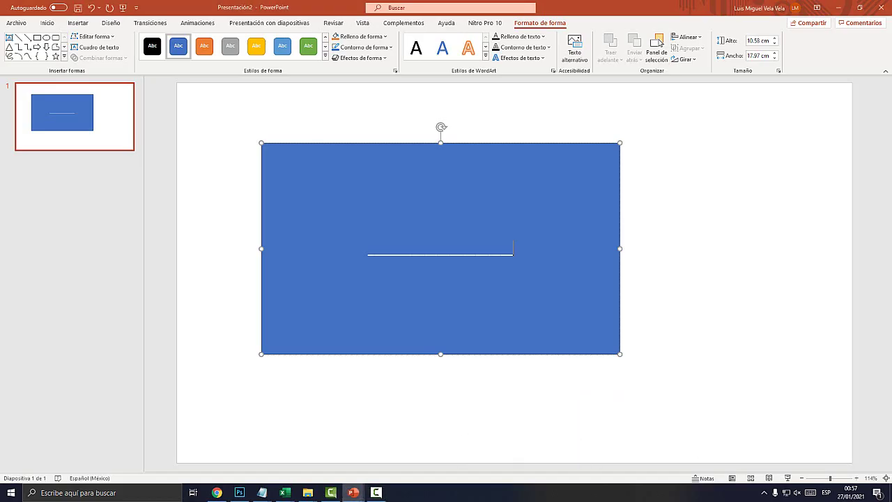
# Type the signer's name on a new line below the underscores and select all the shape's text
pyautogui.press('Return')
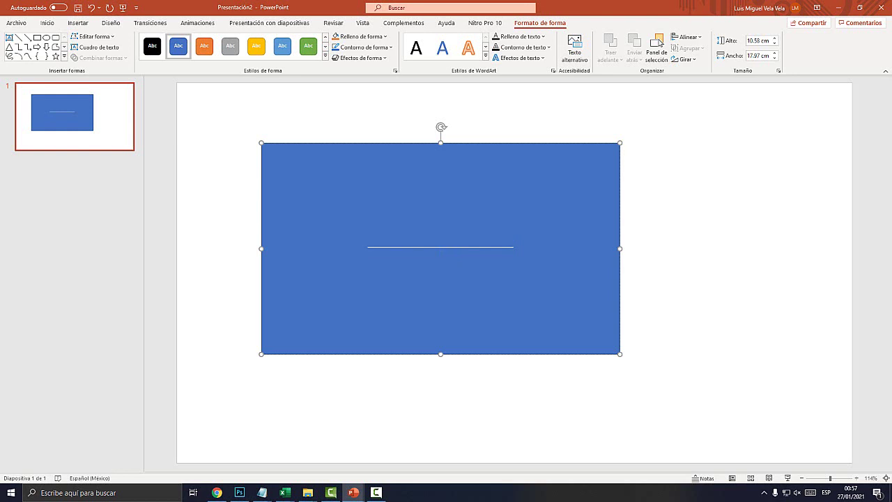
pyautogui.write('Miguel Vel')
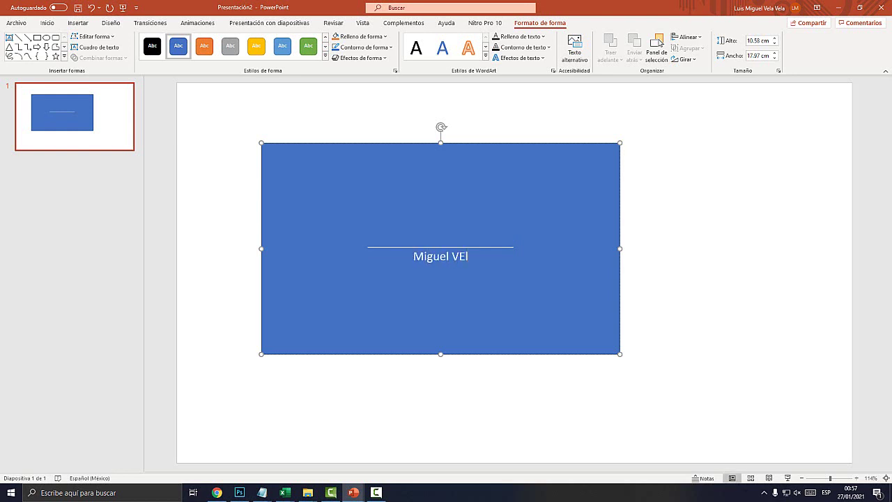
pyautogui.write('a')
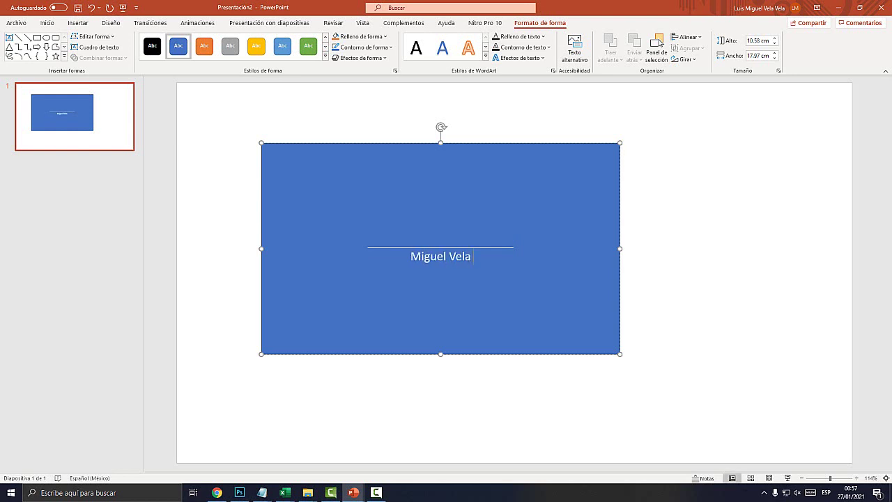
pyautogui.hotkey('ctrl', 'a')
# Make the name and line black and increase the text size to 36
pyautogui.click(47, 22)
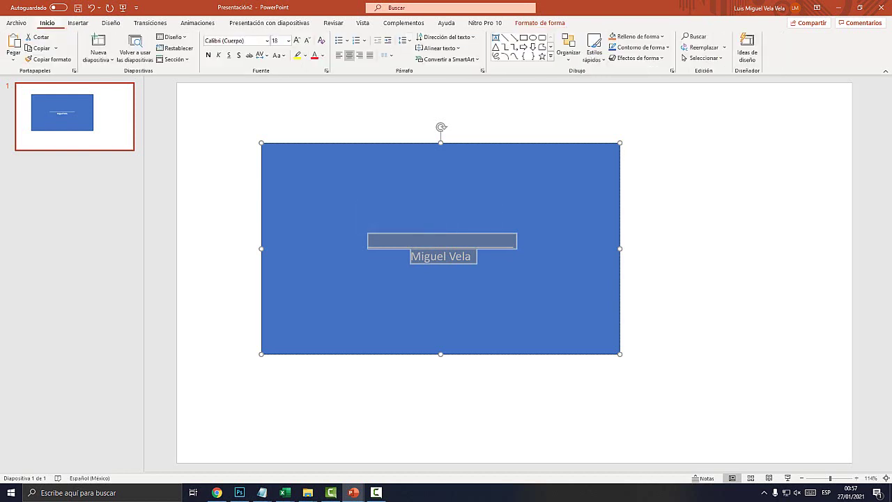
pyautogui.click(322, 55)
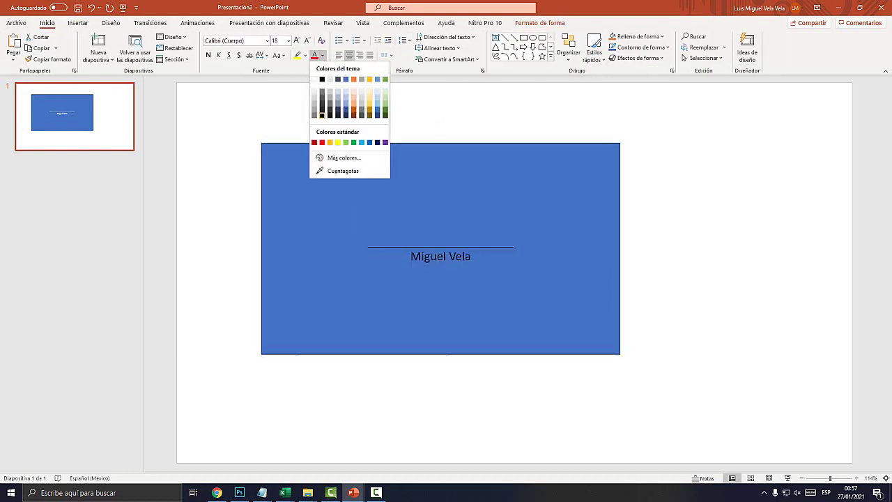
pyautogui.click(322, 115)
pyautogui.click(297, 40)
pyautogui.click(297, 40)
pyautogui.click(297, 40)
pyautogui.click(297, 40)
pyautogui.click(297, 40)
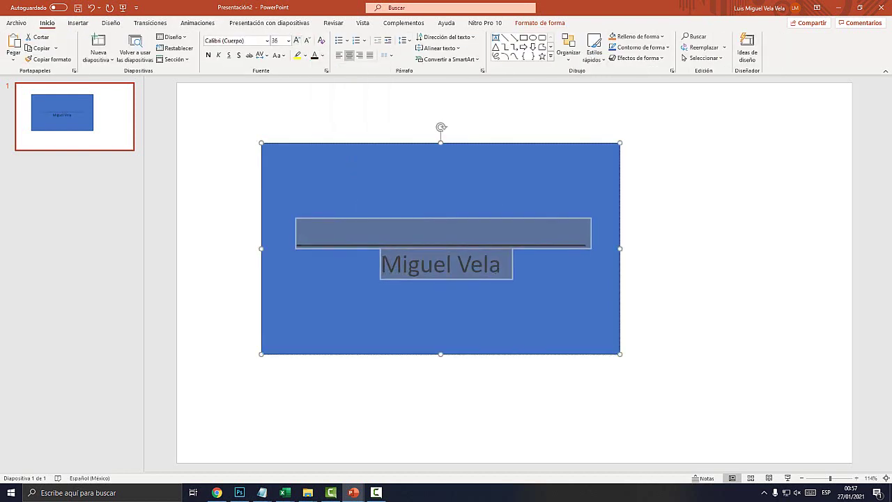
# Shorten the underscore line by deleting two underscores
pyautogui.click(437, 233)
pyautogui.press('BackSpace')
pyautogui.press('BackSpace')
pyautogui.press('BackSpace')
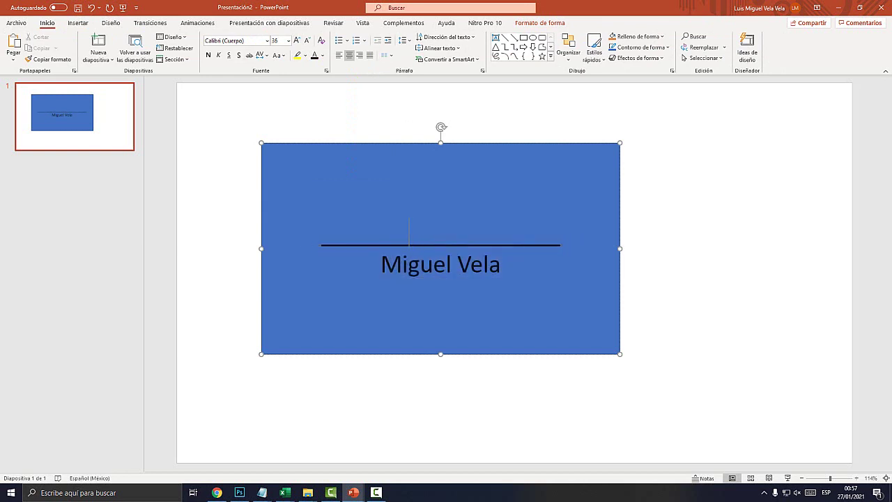
pyautogui.press('BackSpace')
pyautogui.press('BackSpace')
pyautogui.press('BackSpace')
pyautogui.press('BackSpace')
pyautogui.press('BackSpace')
pyautogui.press('BackSpace')
pyautogui.press('Escape')
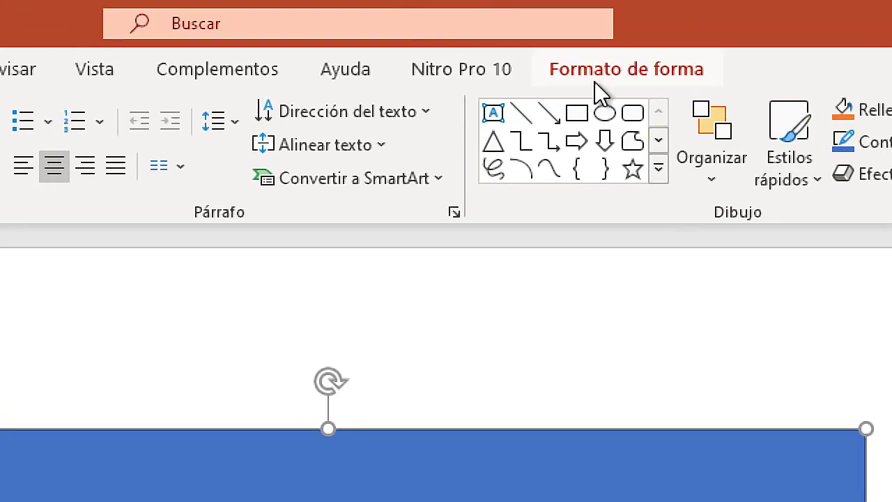
pyautogui.click(543, 25)
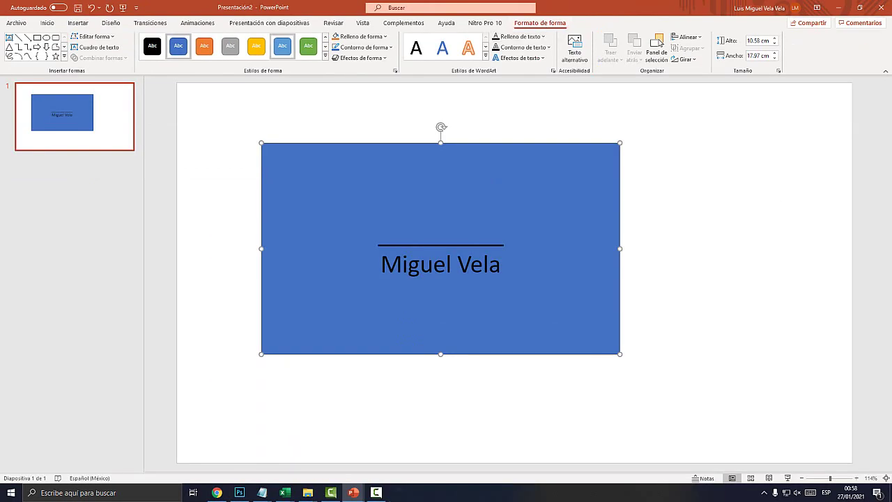
# Remove the blue fill and outline, shrink the box to 6.15 × 9.74 cm, and reposition it
pyautogui.click(361, 36)
pyautogui.click(360, 138)
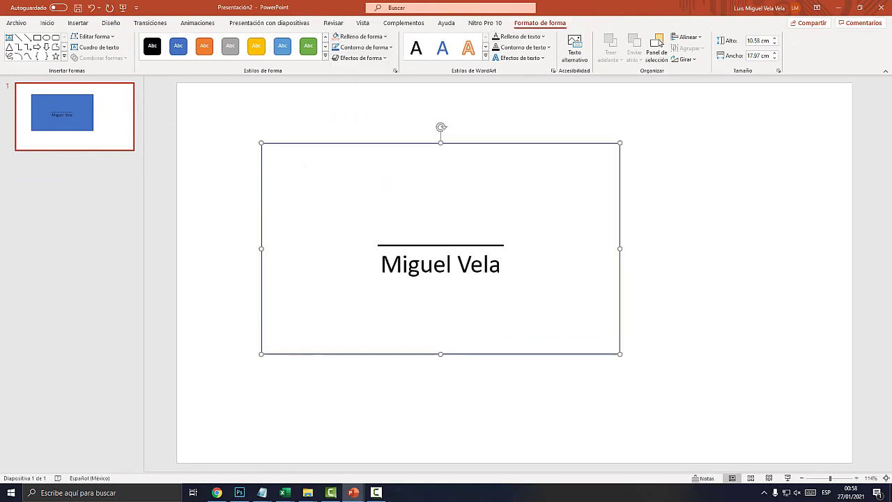
pyautogui.click(364, 46)
pyautogui.click(364, 149)
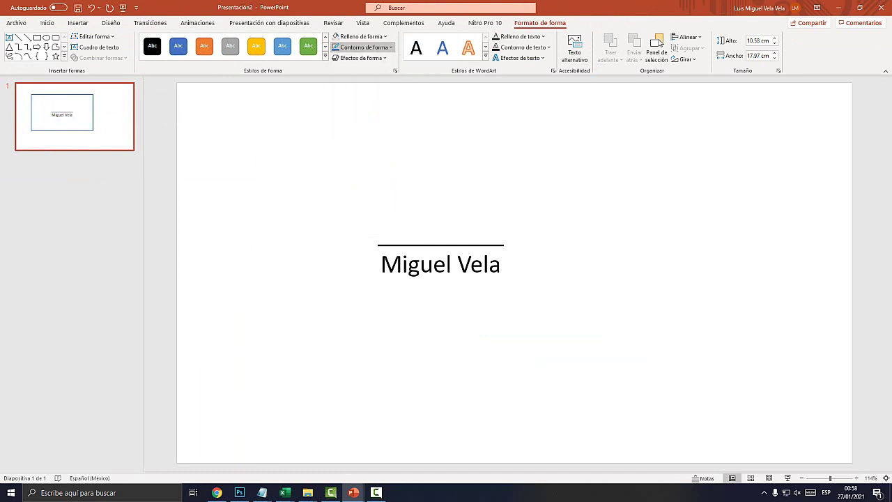
pyautogui.moveTo(618, 353)
pyautogui.mouseDown()
pyautogui.moveTo(386, 230)
pyautogui.moveTo(455, 263)
pyautogui.mouseUp()
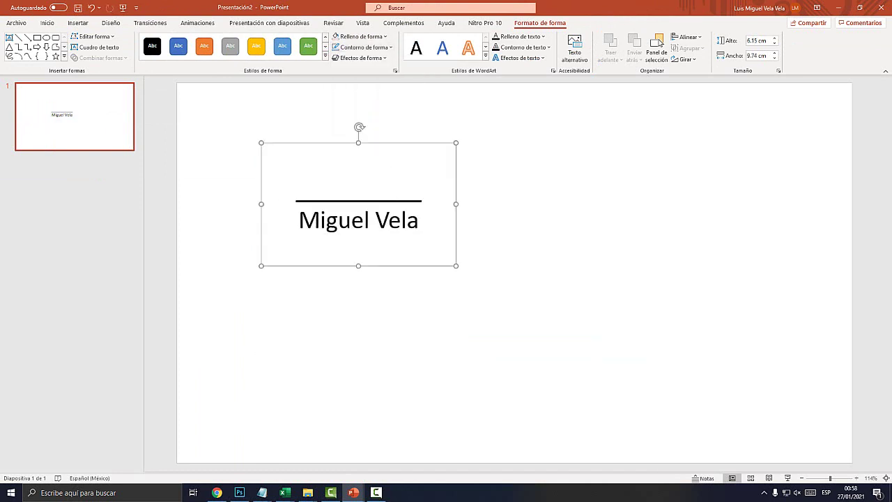
pyautogui.moveTo(362, 202); pyautogui.dragTo(543, 356)
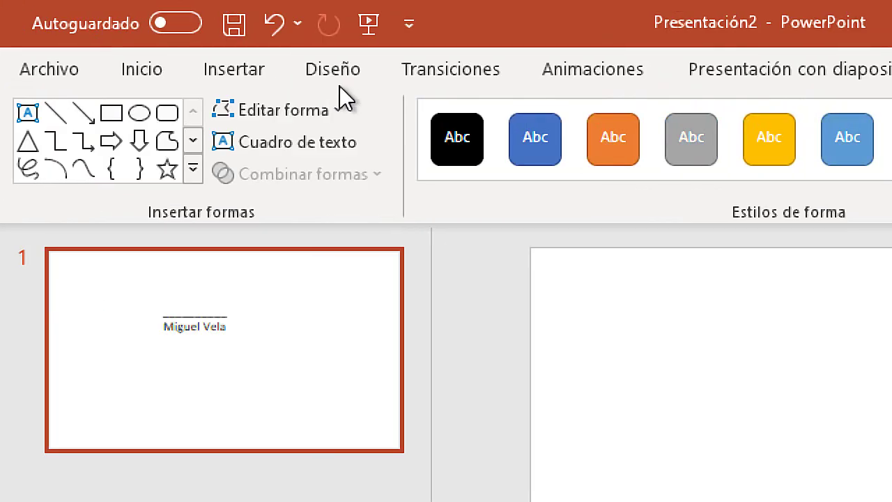
# Insert an equation above the signature line with an overbar over 'asdfasfdasdfasd'
pyautogui.click(85, 25)
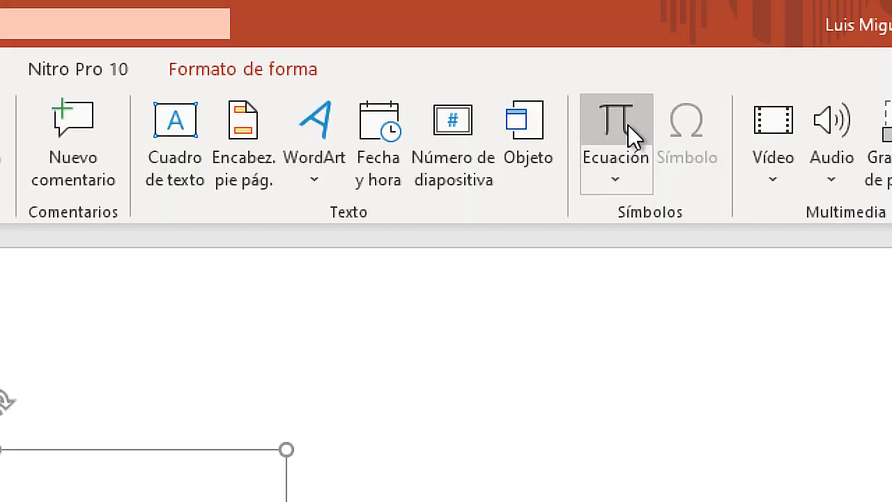
pyautogui.click(612, 124)
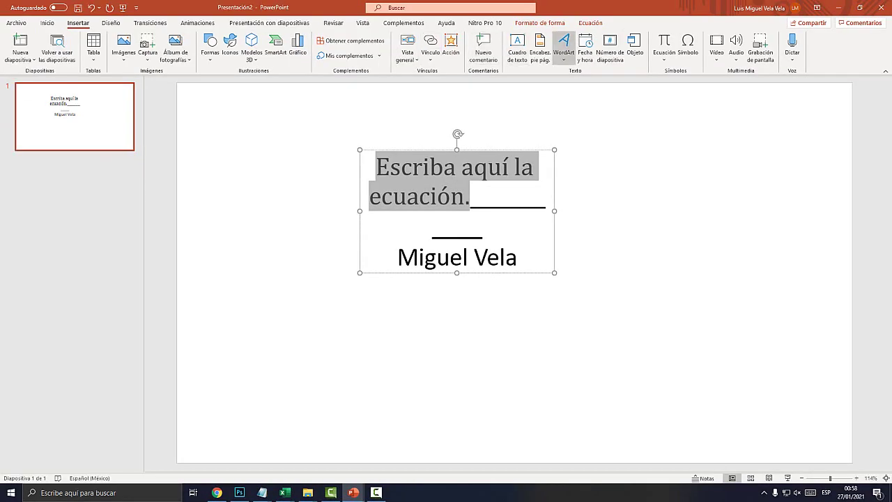
pyautogui.click(590, 23)
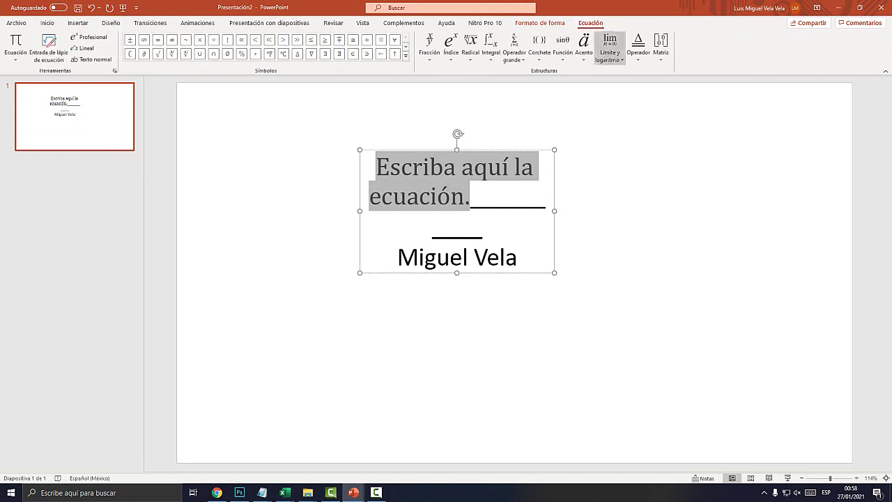
pyautogui.click(584, 49)
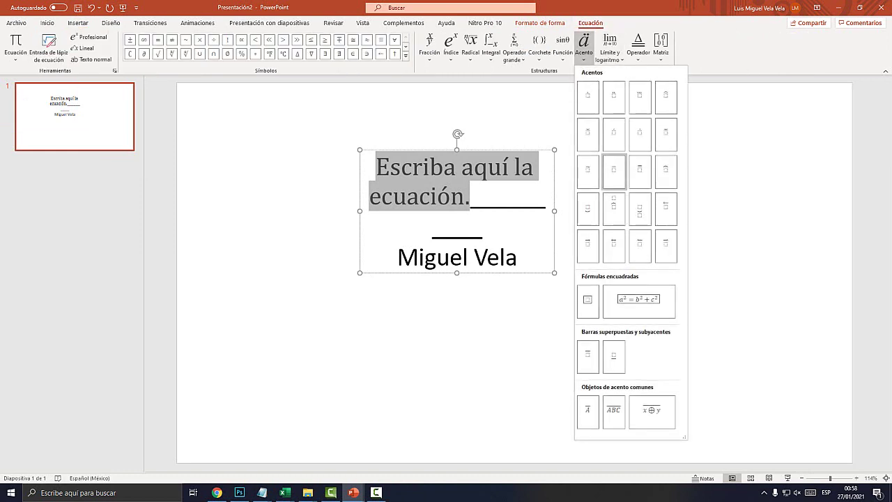
pyautogui.click(614, 171)
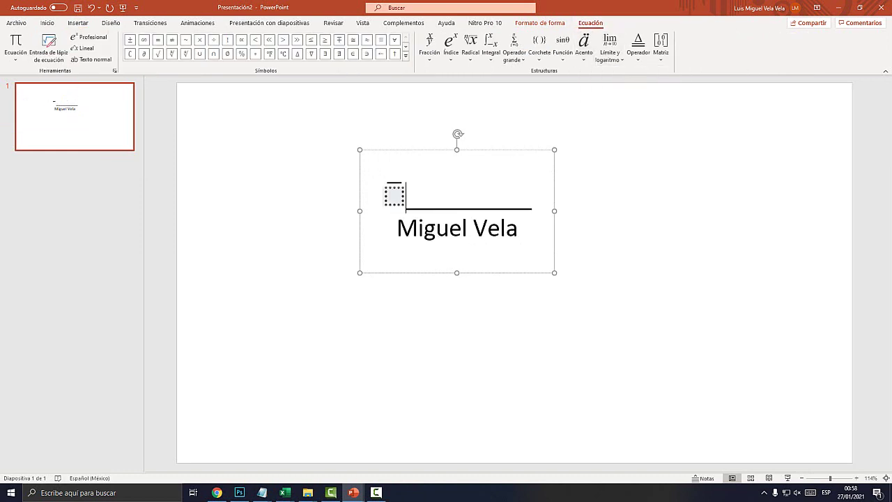
pyautogui.click(393, 196)
pyautogui.write('asdfasfdasdfasdf')
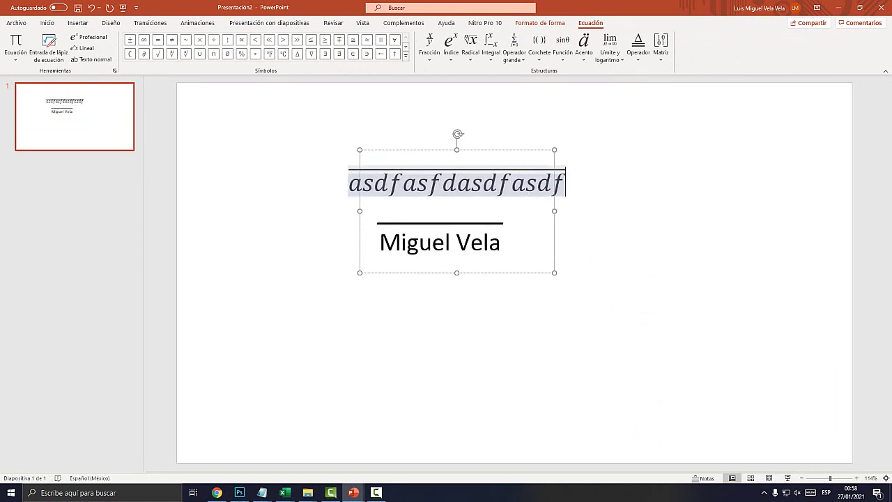
pyautogui.press('BackSpace')
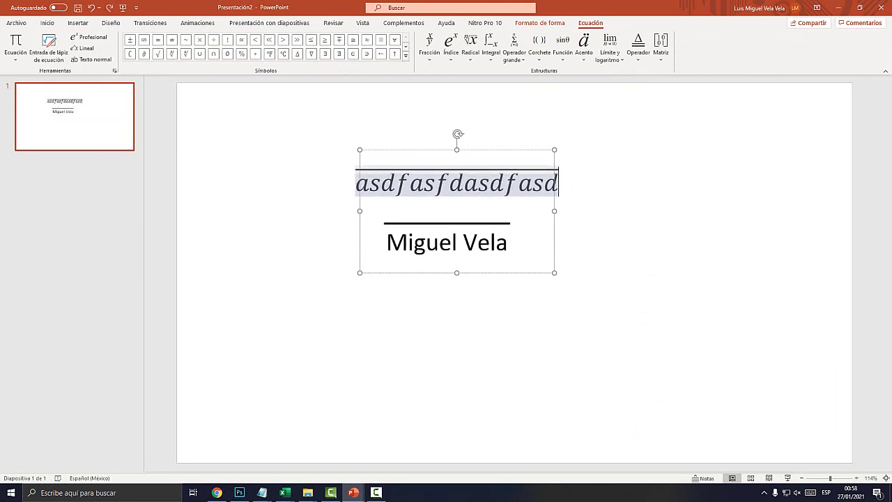